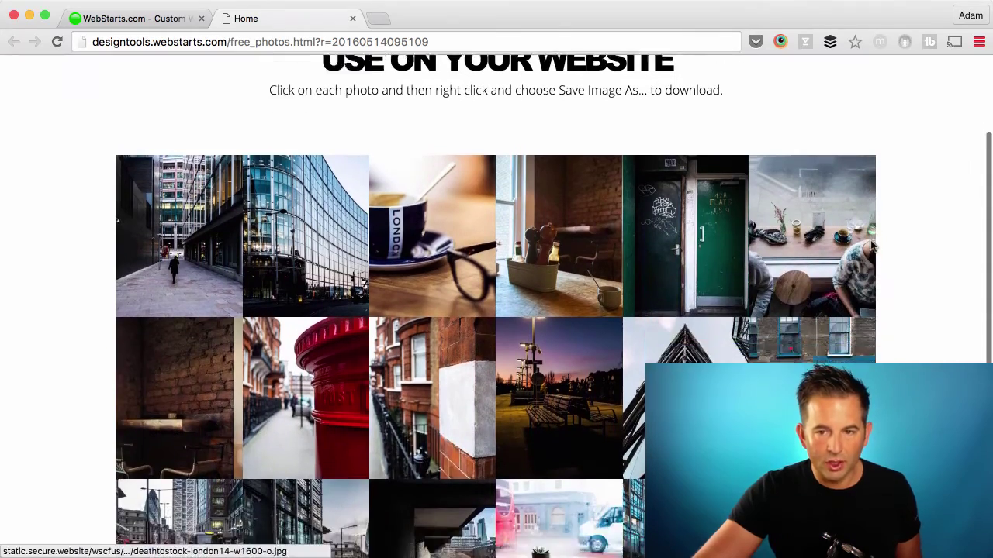
# Step: Examine the free stock photo gallery on the published page, enlarging the dusk bench photo and a city street photo
pyautogui.scroll(-7, 872, 246)
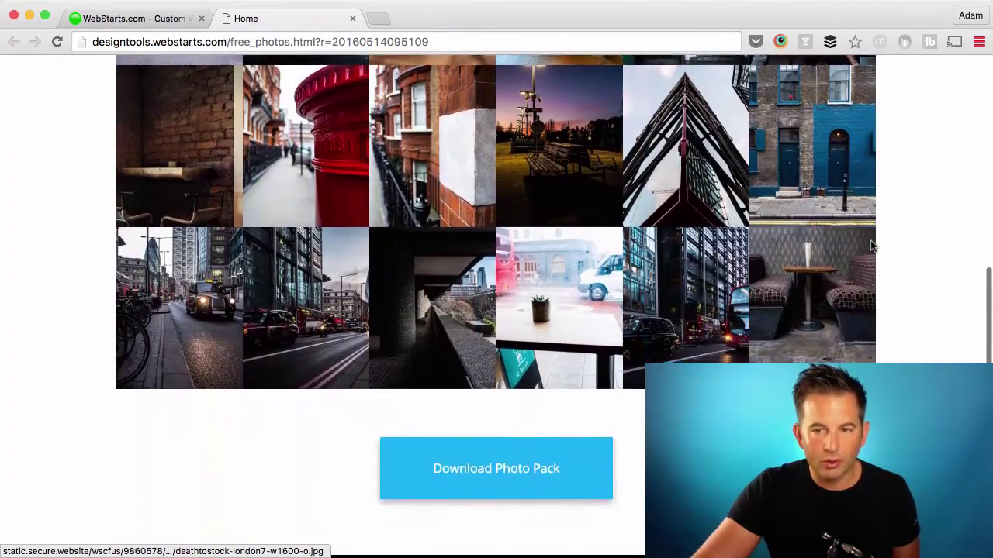
pyautogui.scroll(10, 872, 246)
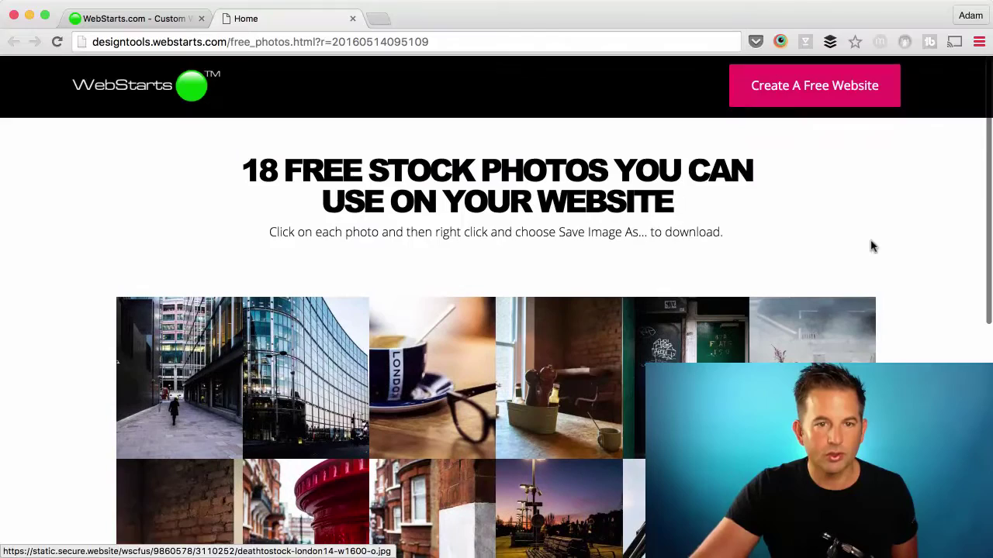
pyautogui.scroll(-5, 845, 218)
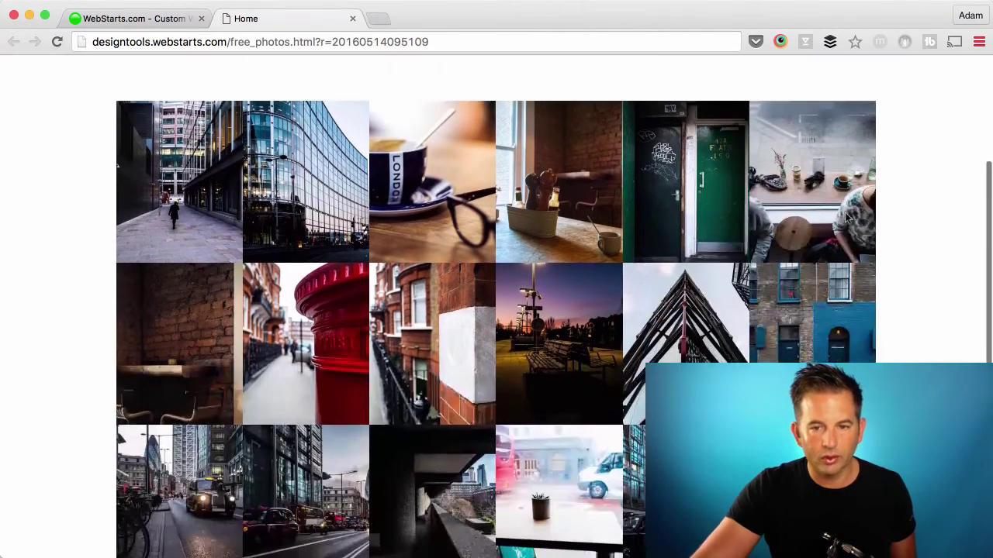
pyautogui.scroll(-4, 848, 220)
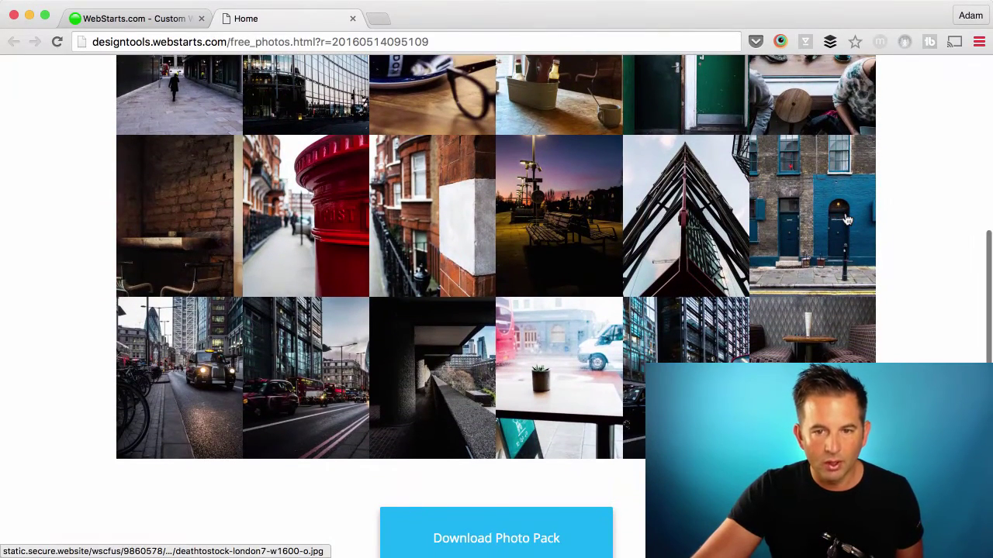
pyautogui.click(582, 215)
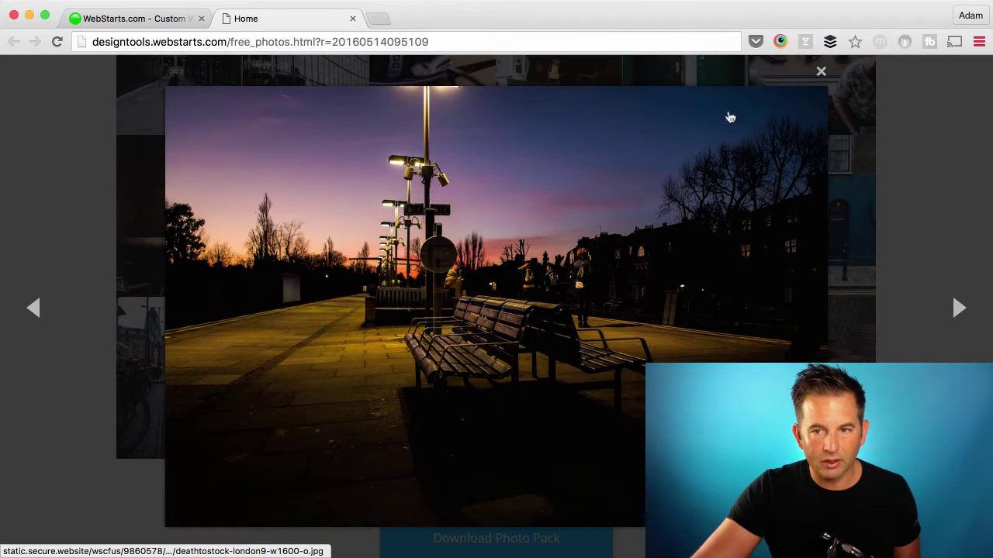
pyautogui.click(820, 71)
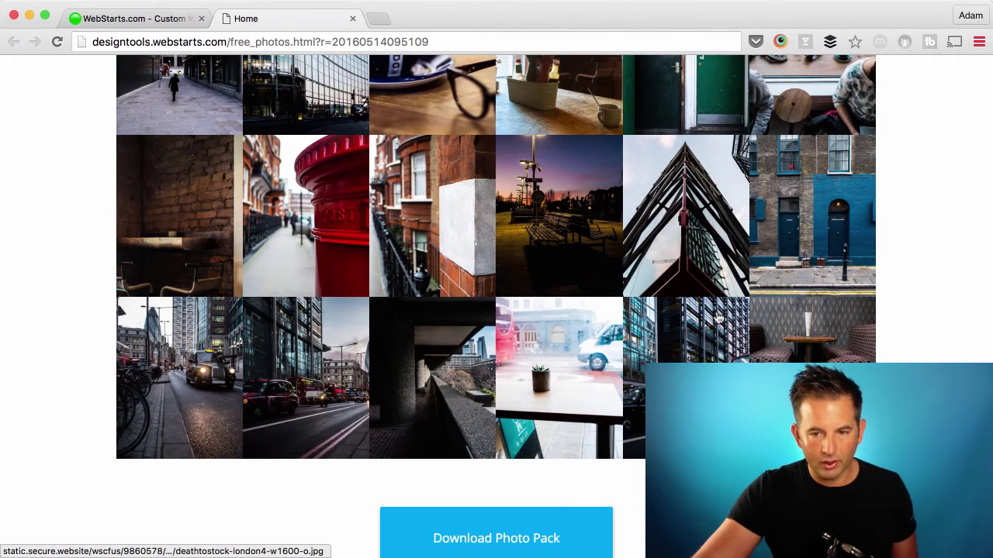
pyautogui.click(718, 314)
pyautogui.click(818, 71)
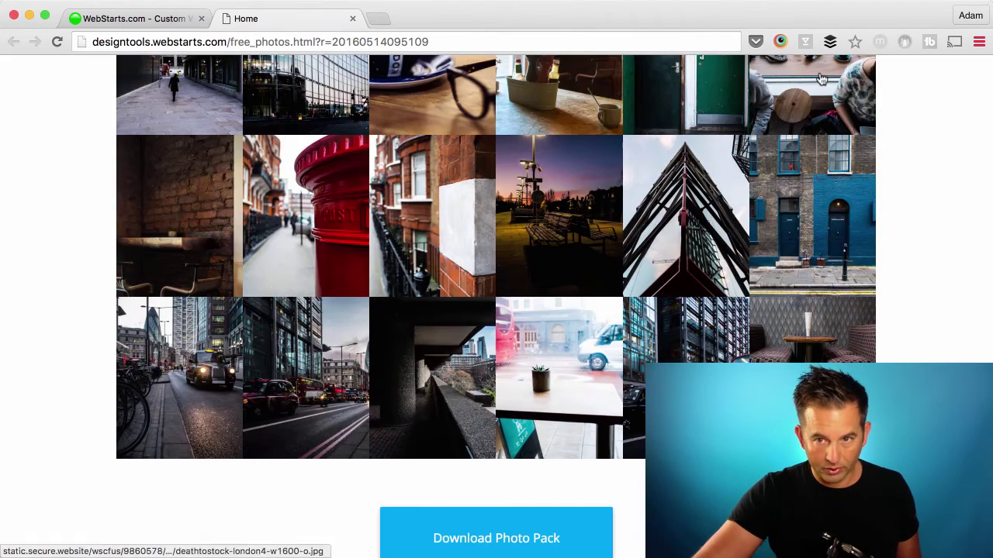
pyautogui.scroll(1, 807, 327)
pyautogui.scroll(4, 805, 326)
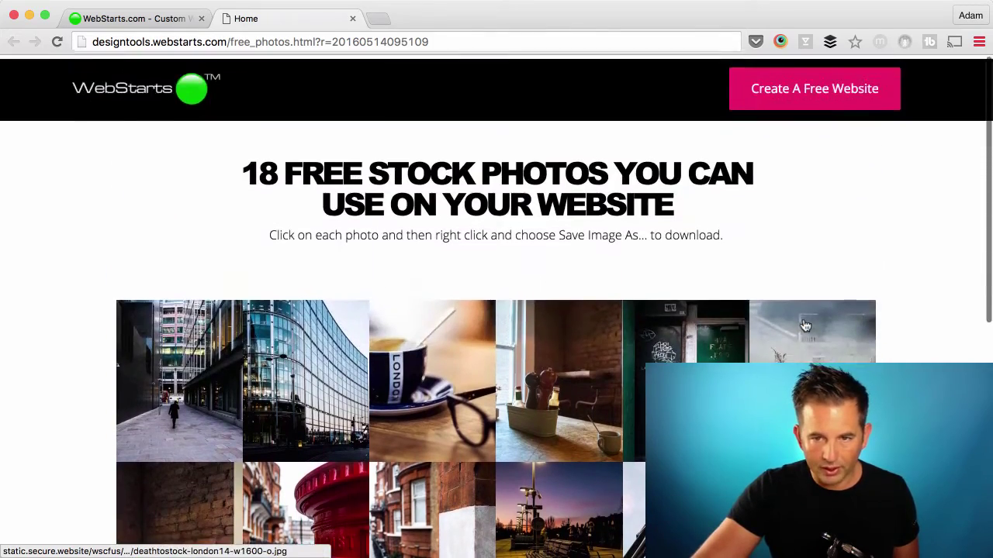
# Step: Try the Download Photo Pack button below the gallery on the published page, and return to the page heading
pyautogui.scroll(-5, 806, 327)
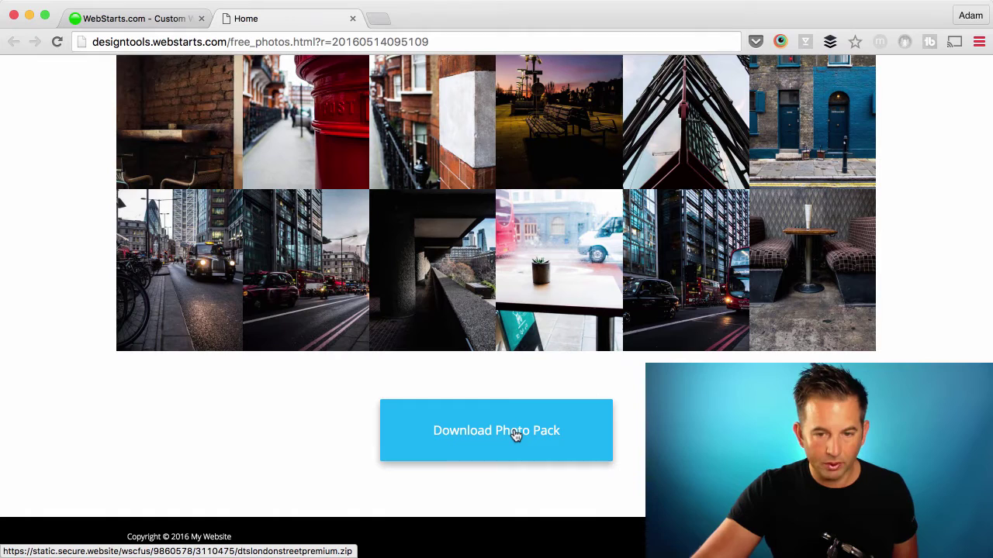
pyautogui.click(516, 435)
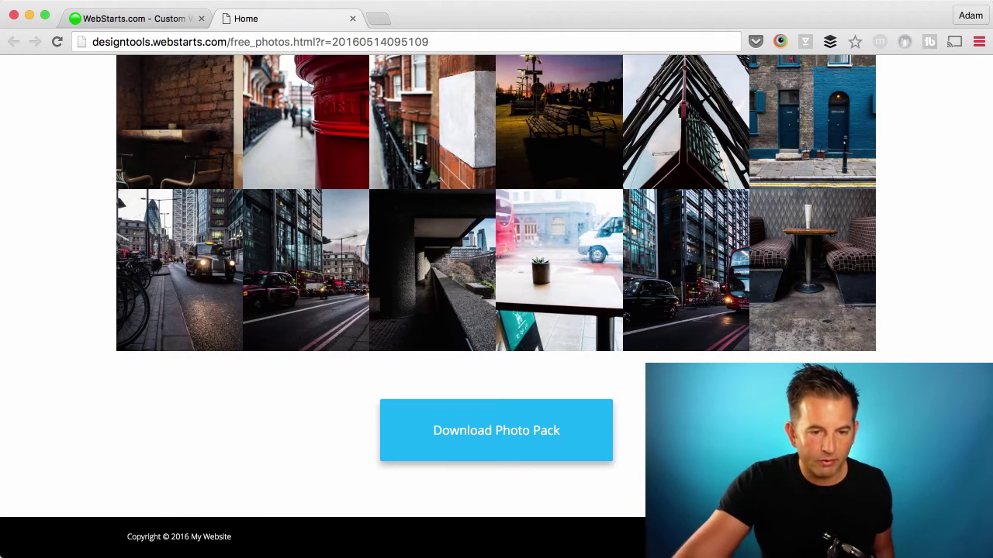
pyautogui.scroll(1, 497, 208)
pyautogui.scroll(10, 648, 323)
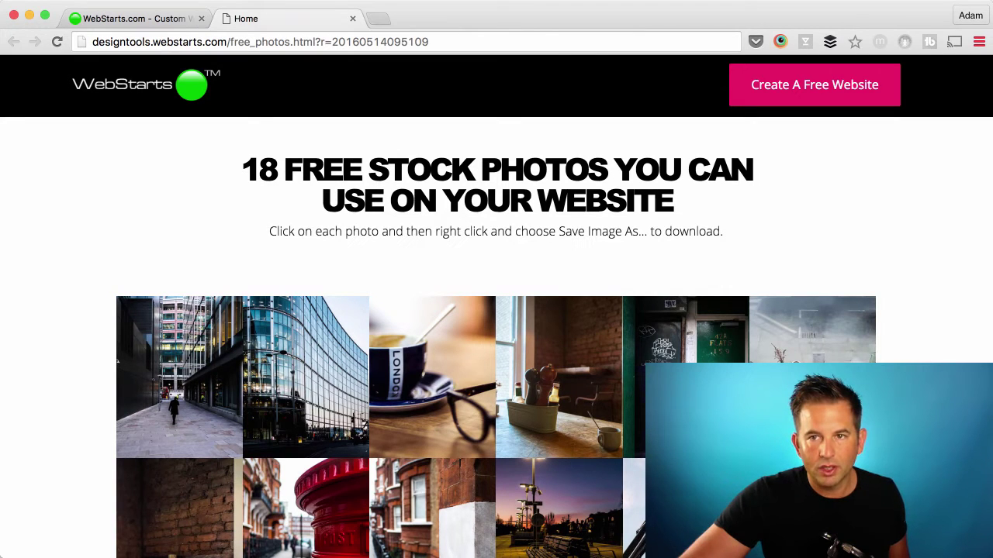
# Step: In the WebStarts editor, add a button to the Free Photos page and place it centred between the gallery and footer
pyautogui.press('super+1')
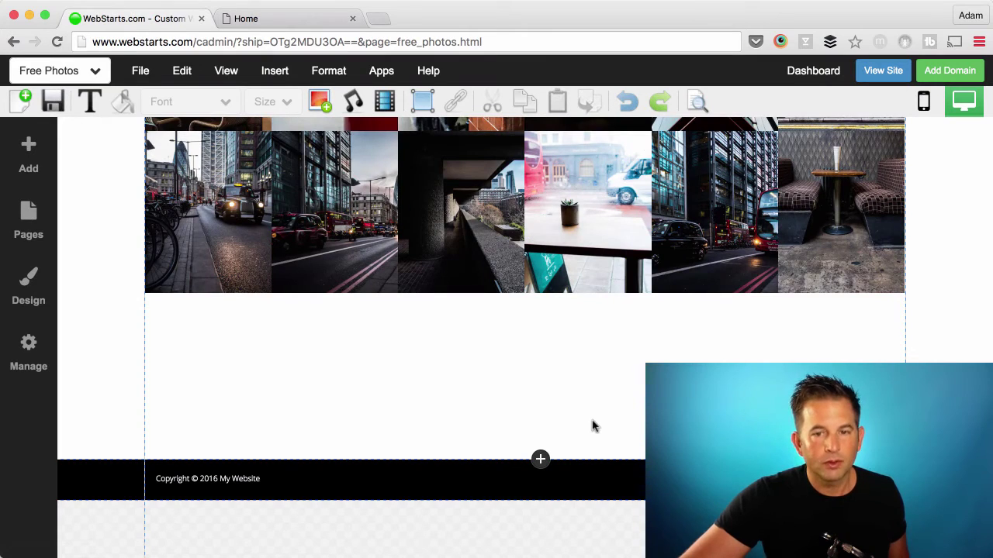
pyautogui.scroll(15, 597, 423)
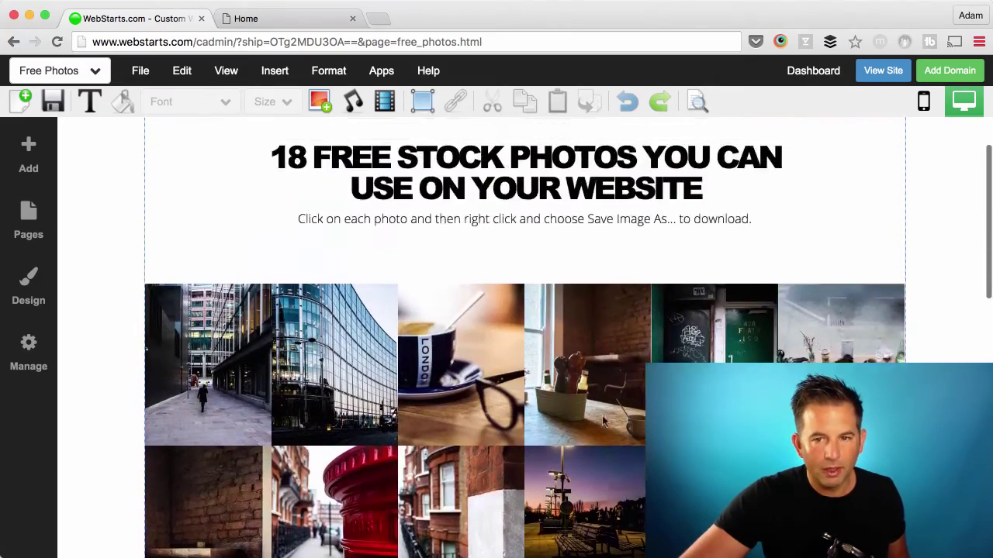
pyautogui.scroll(-15, 605, 421)
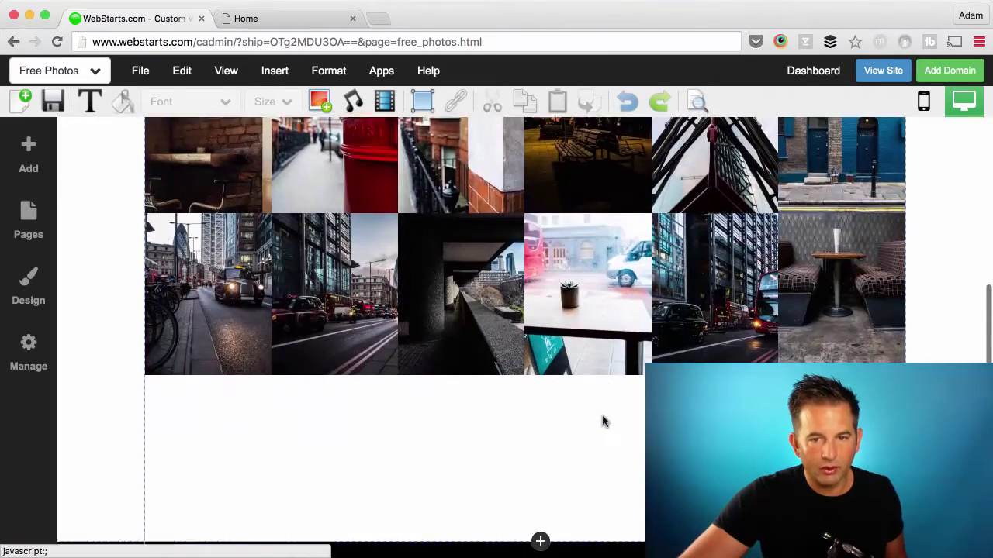
pyautogui.scroll(-2, 605, 421)
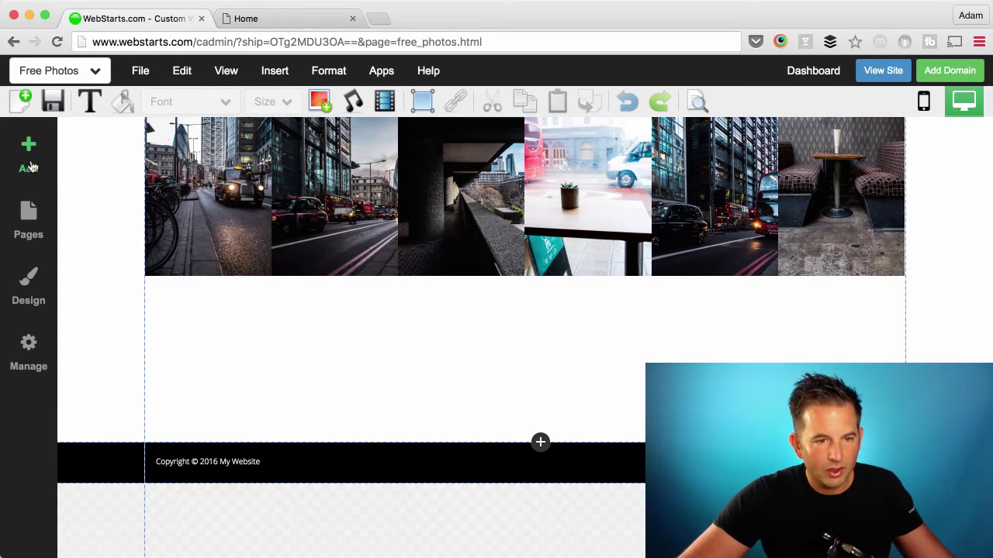
pyautogui.click(31, 166)
pyautogui.click(131, 364)
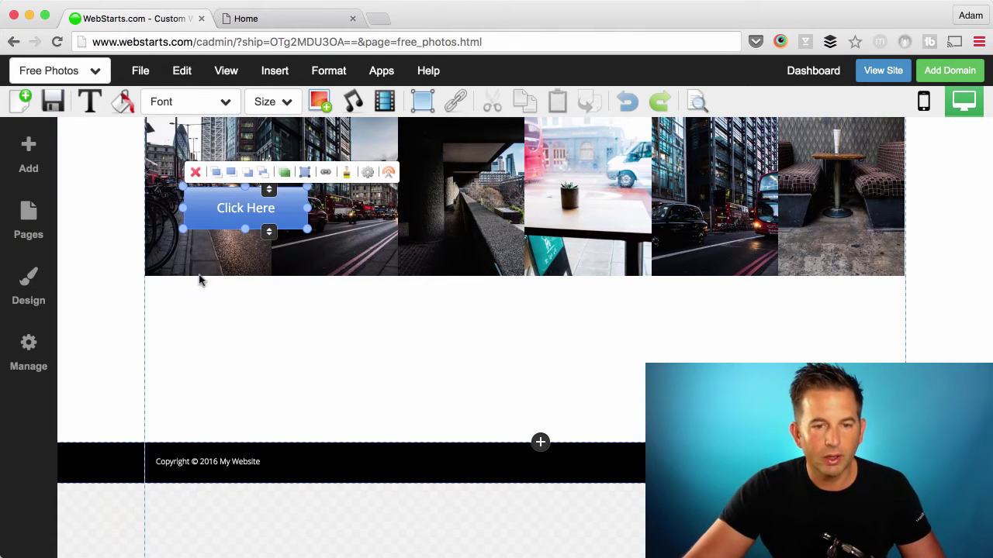
pyautogui.moveTo(226, 214); pyautogui.dragTo(505, 354)
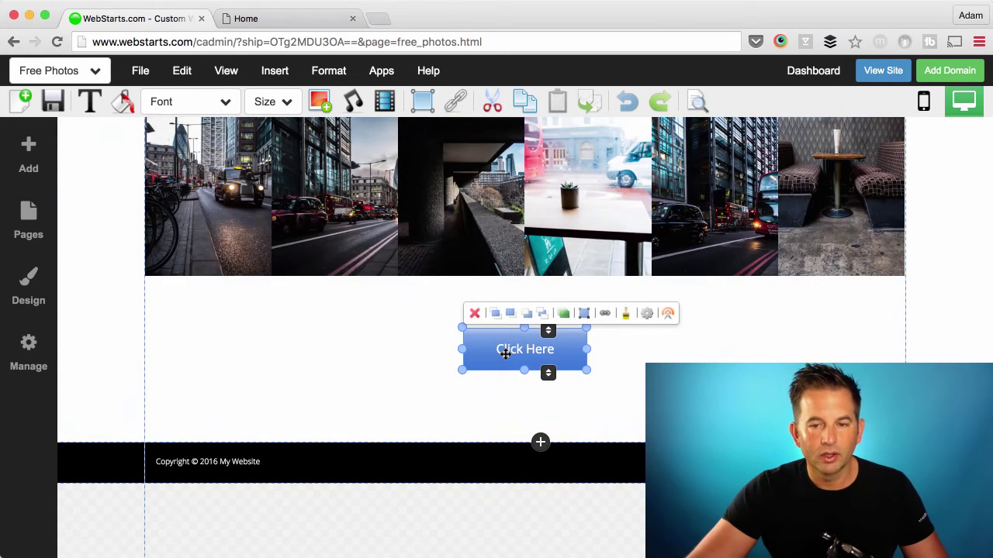
# Step: Customize the button's style with the flat, solid-colour effect that has a light blue background
pyautogui.click(626, 314)
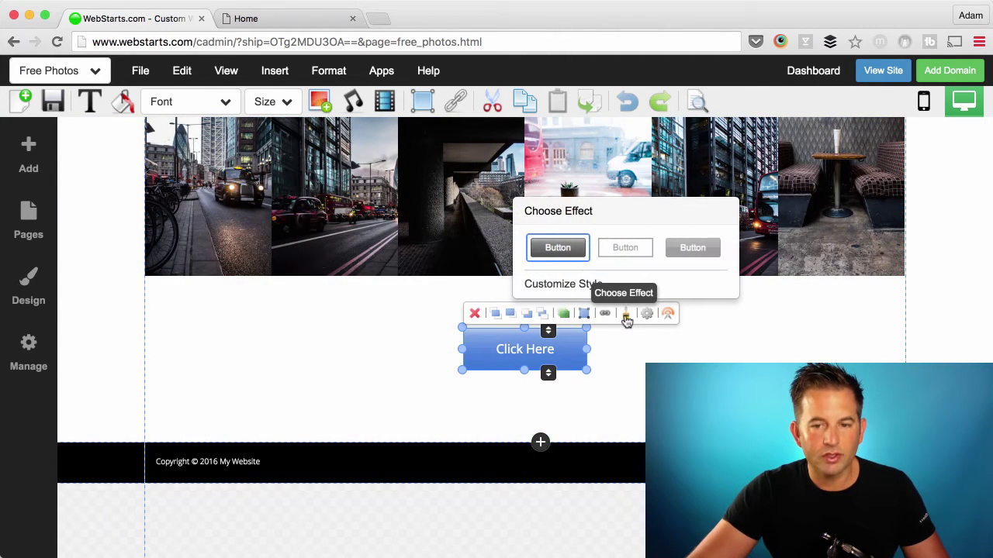
pyautogui.click(572, 288)
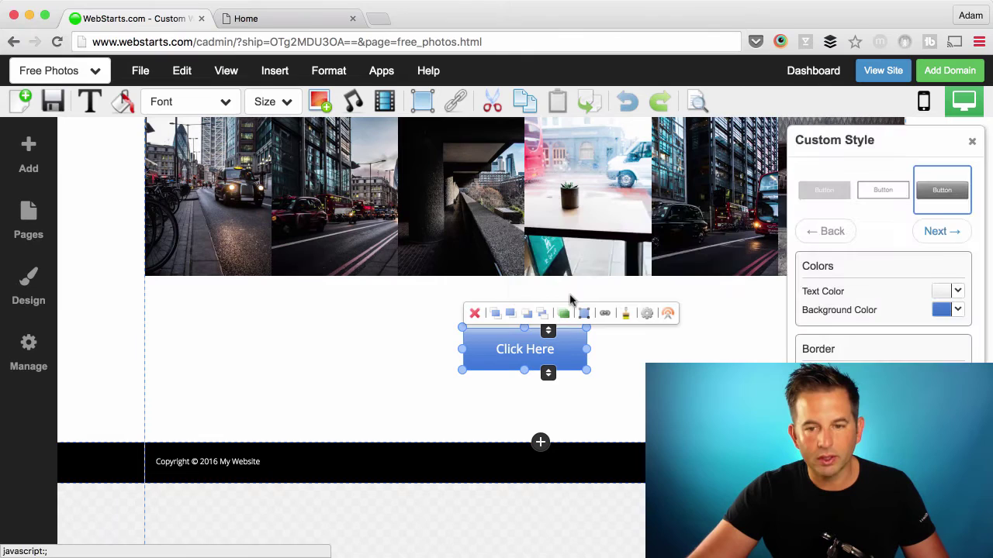
pyautogui.click(940, 233)
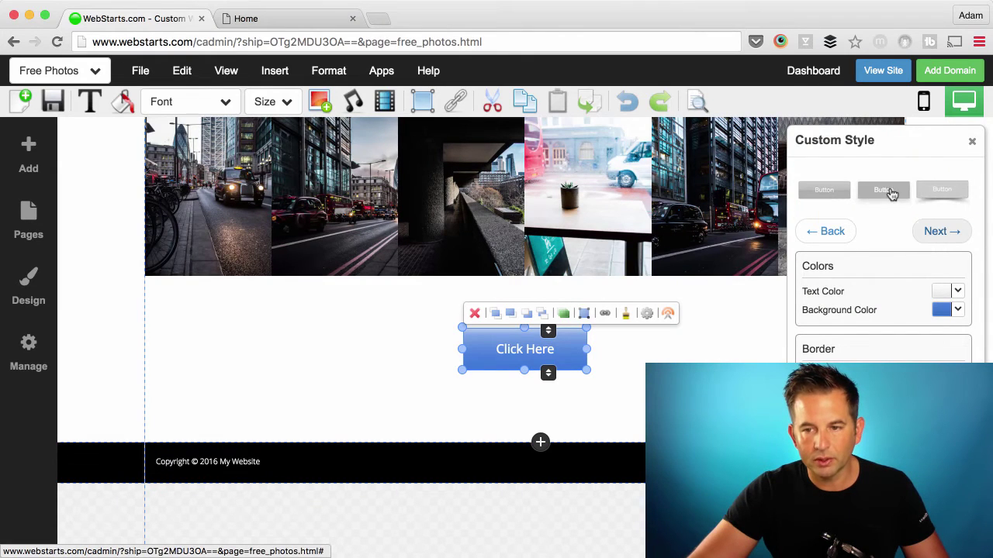
pyautogui.click(888, 192)
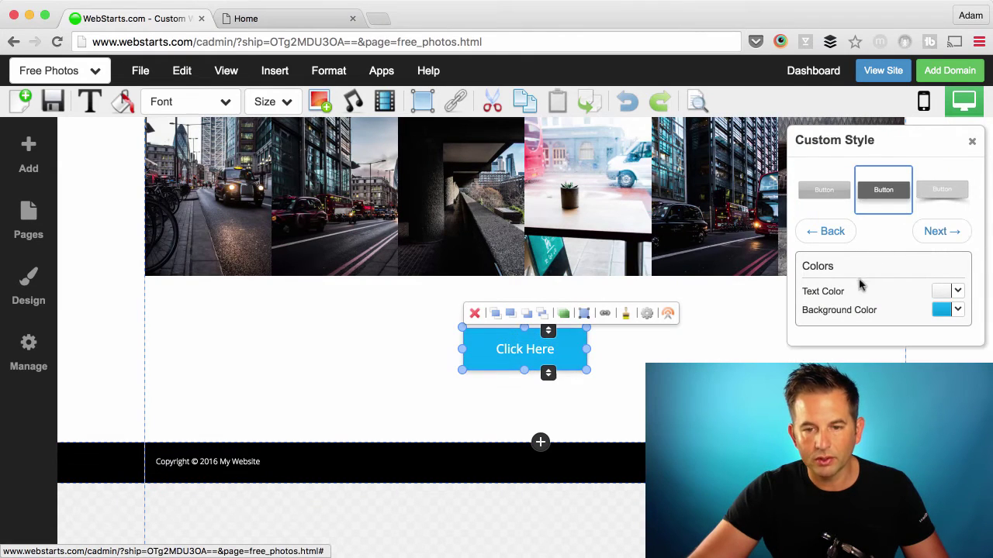
pyautogui.click(975, 141)
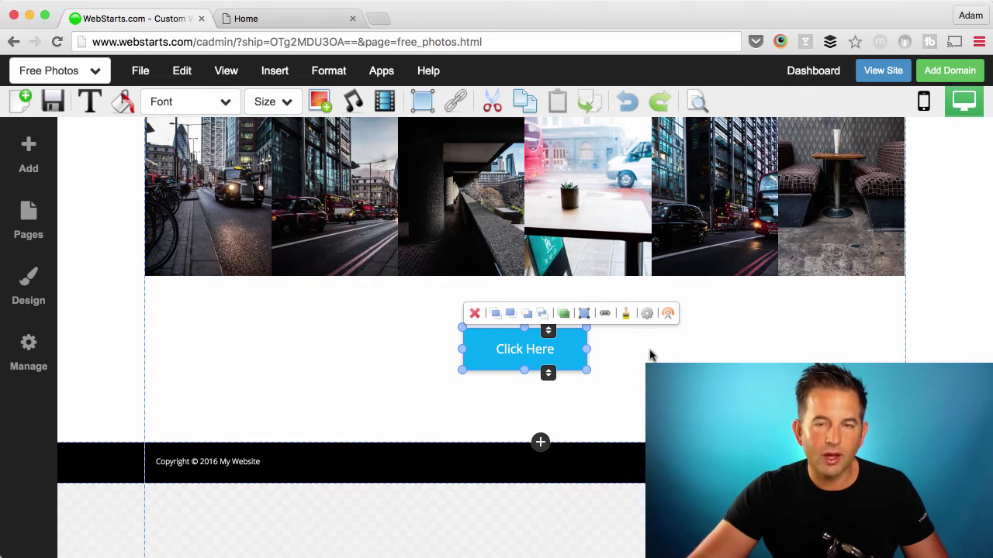
# Step: Set the button's text to "Download Photo Pack" in its settings
pyautogui.click(646, 314)
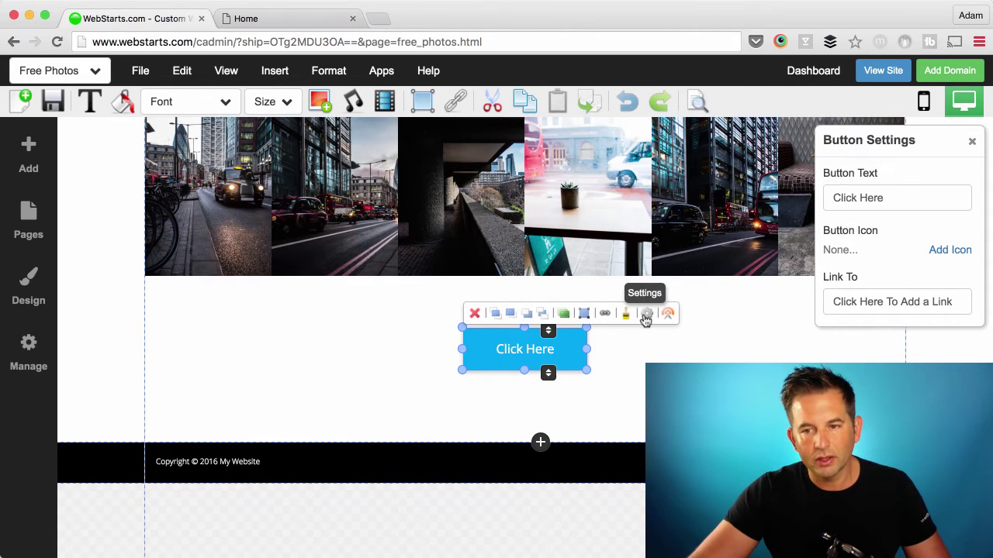
pyautogui.tripleClick(917, 199)
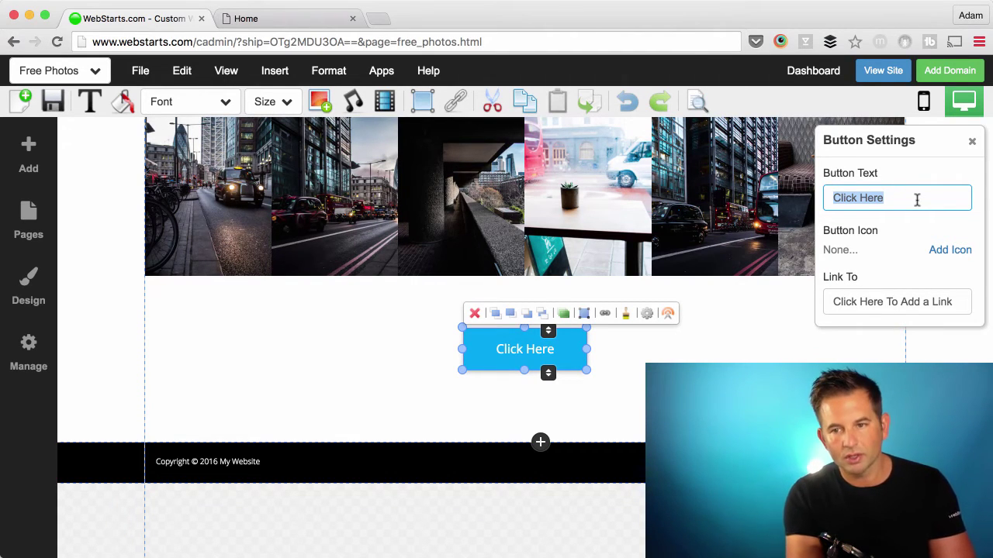
pyautogui.write('D')
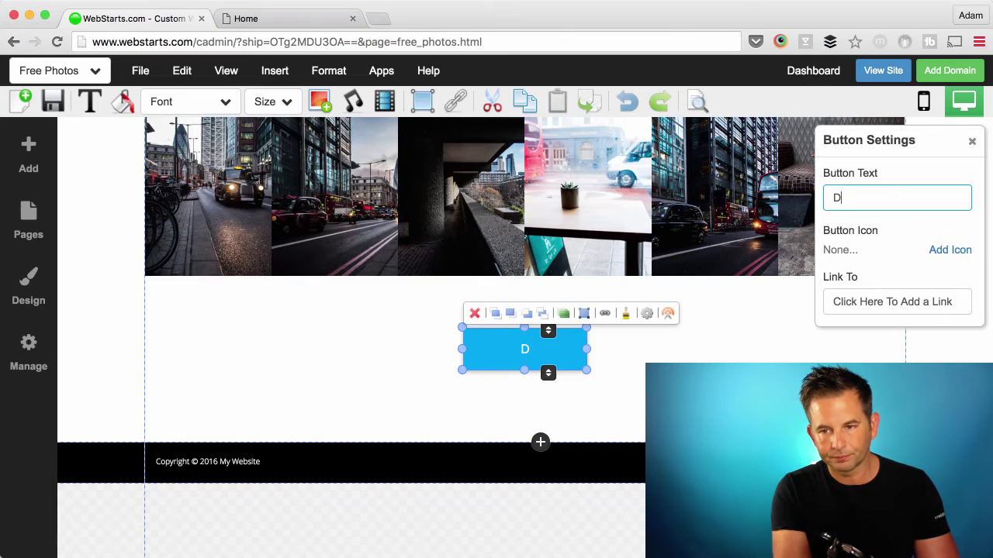
pyautogui.write('ownload ')
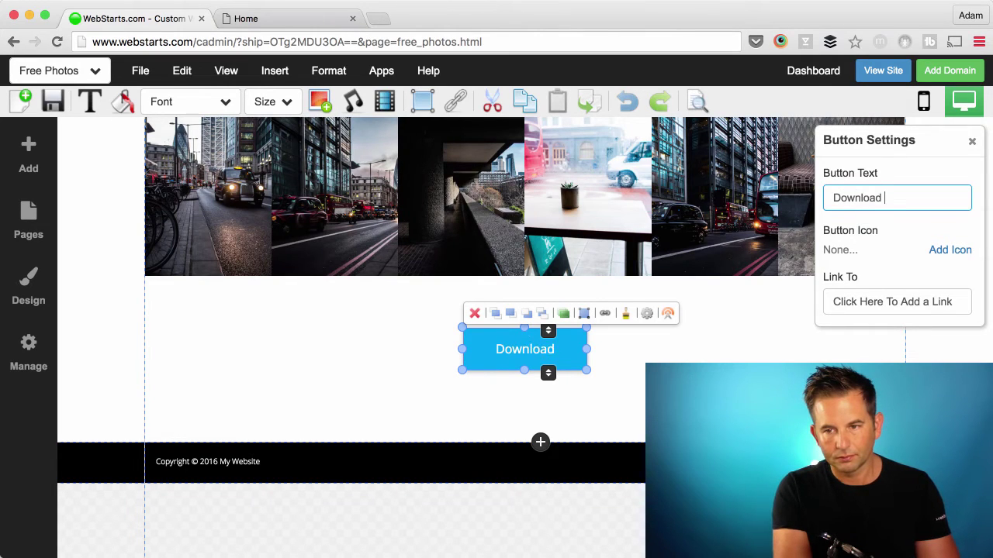
pyautogui.write('Photo P')
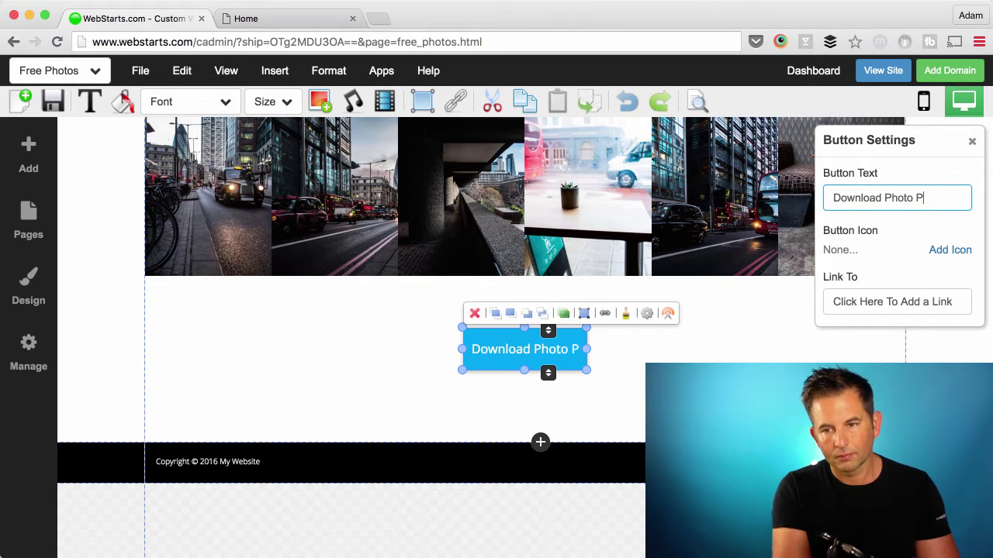
pyautogui.write('ack')
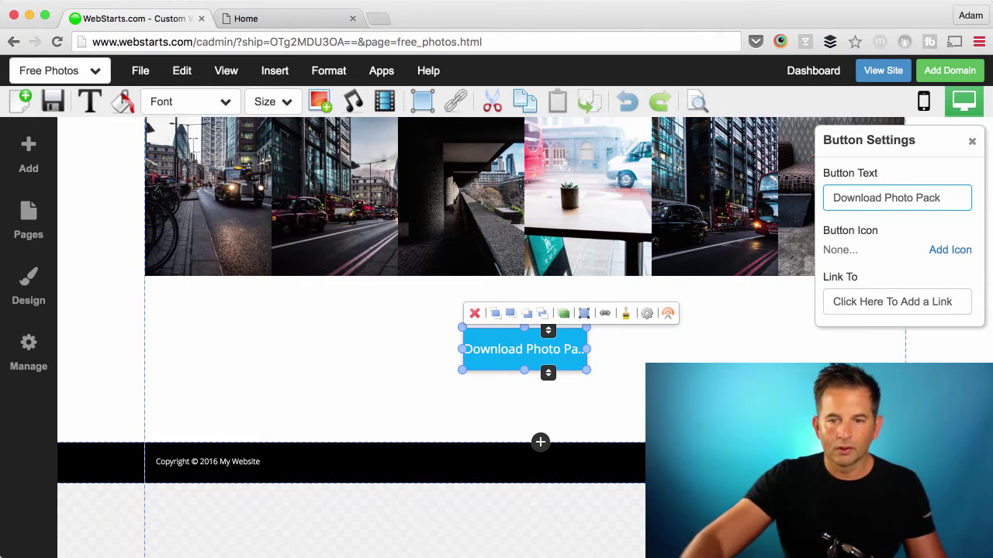
pyautogui.click(672, 355)
# Step: Enlarge the button to fit its label, giving it a width of 300 and a height of 80
pyautogui.click(561, 350)
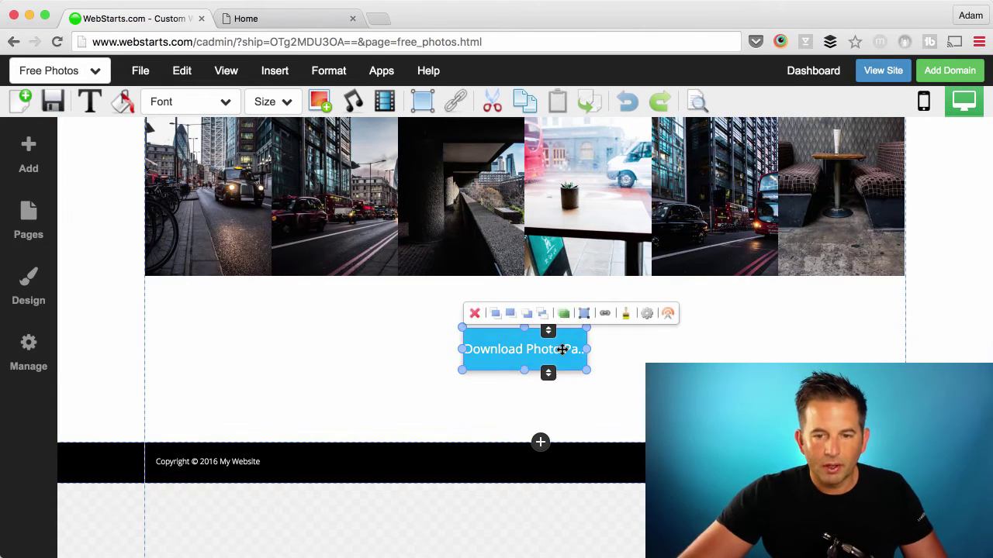
pyautogui.moveTo(588, 349)
pyautogui.mouseDown()
pyautogui.moveTo(669, 359)
pyautogui.moveTo(579, 357)
pyautogui.mouseUp()
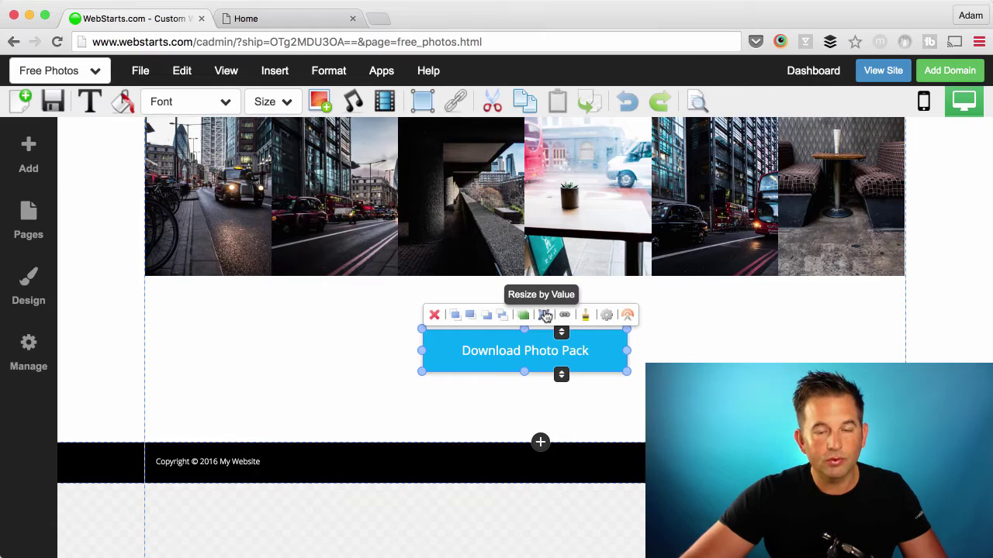
pyautogui.click(545, 315)
pyautogui.doubleClick(419, 303)
pyautogui.write('300')
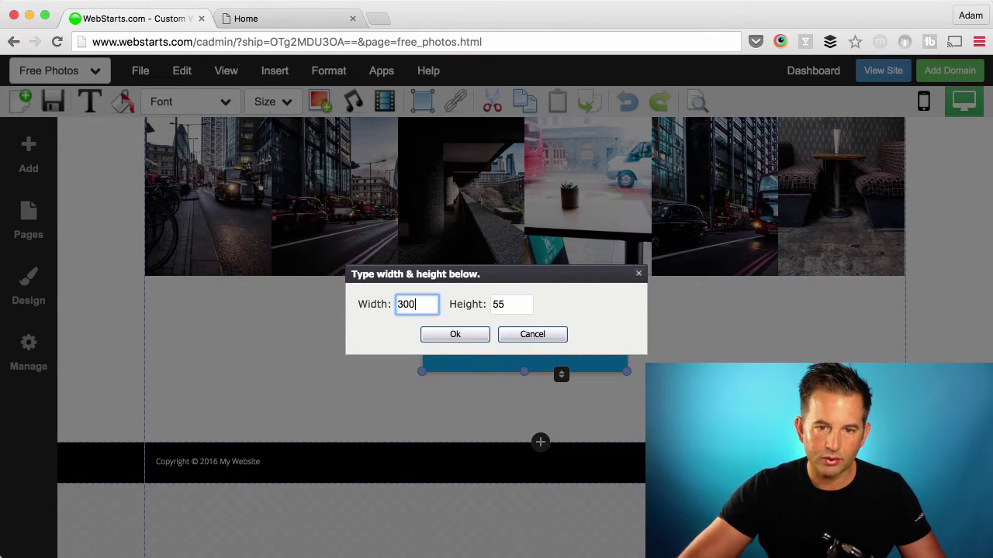
pyautogui.click(519, 304)
pyautogui.doubleClick(519, 304)
pyautogui.write('80')
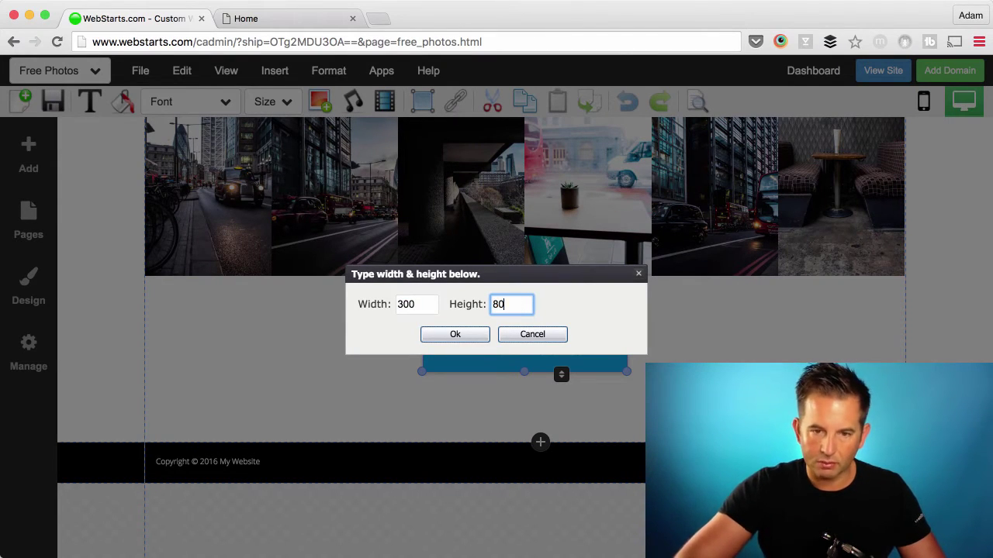
pyautogui.click(456, 334)
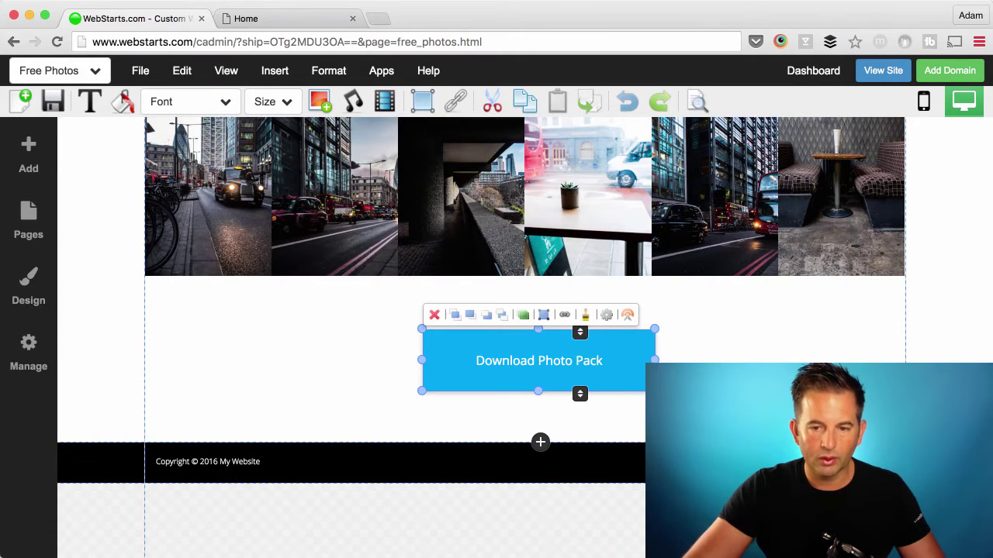
# Step: Reposition the resized download button so it is centred beneath the photo gallery, and deselect it
pyautogui.click(591, 370)
pyautogui.moveTo(591, 370); pyautogui.dragTo(580, 366)
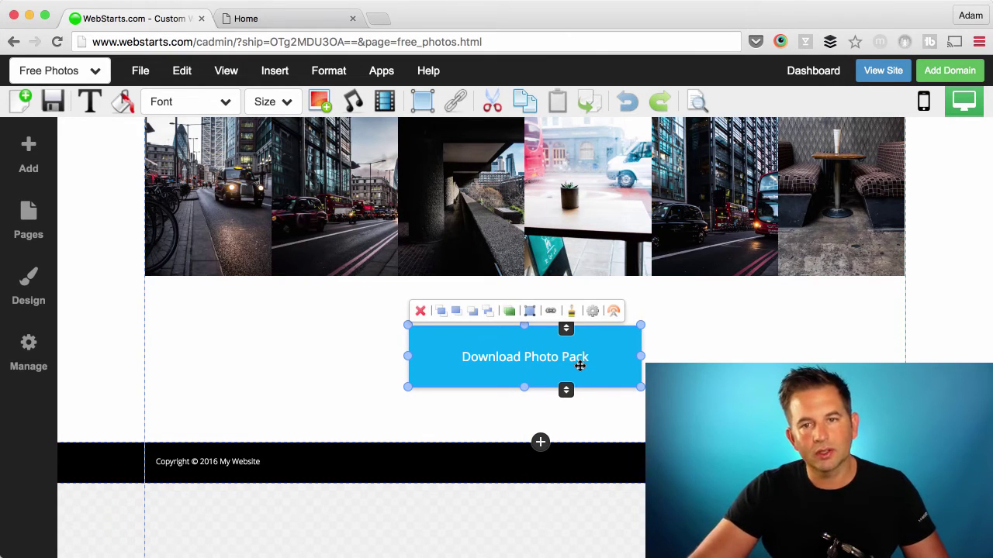
pyautogui.click(701, 346)
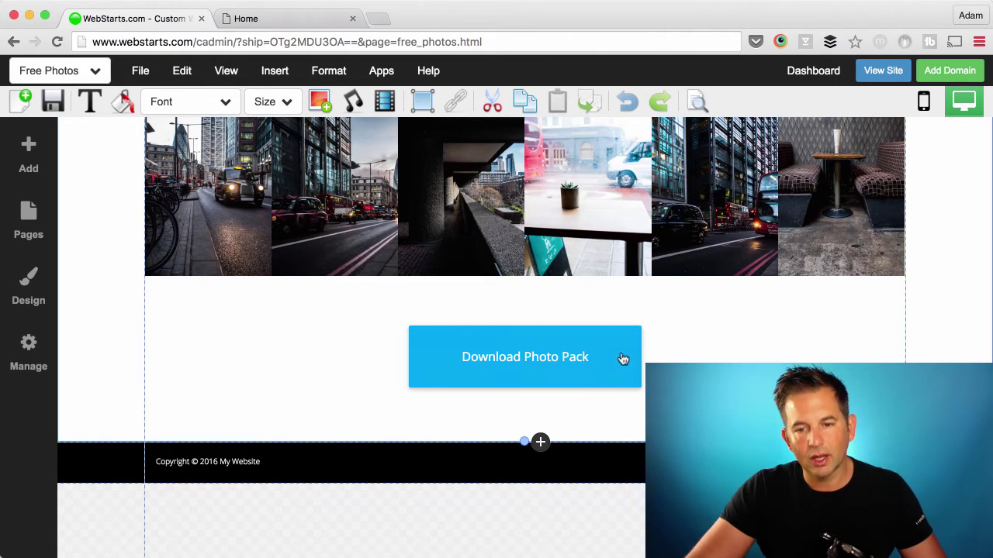
# Step: Link the Download Photo Pack button to the workfromhome2528 zip file from the site's uploaded files
pyautogui.click(588, 345)
pyautogui.click(549, 312)
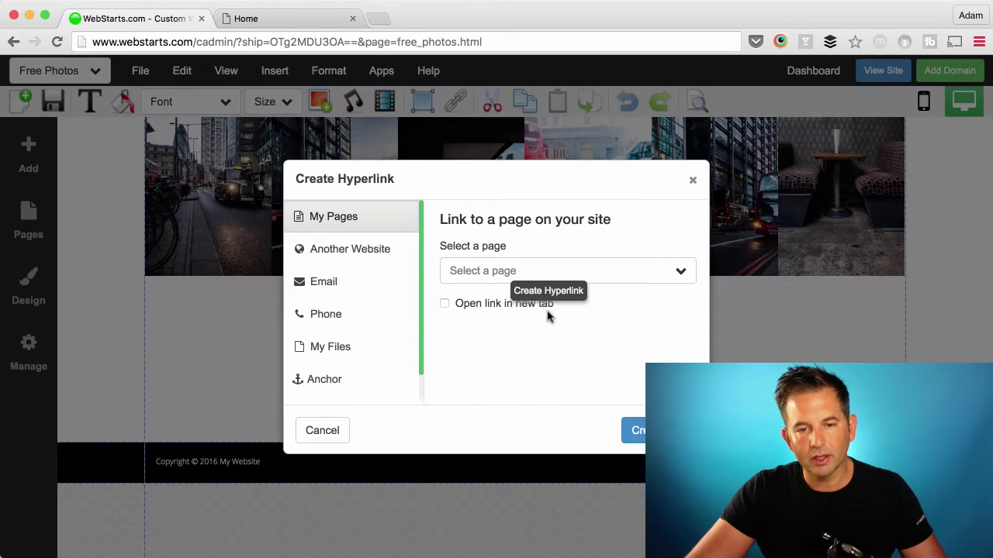
pyautogui.click(333, 343)
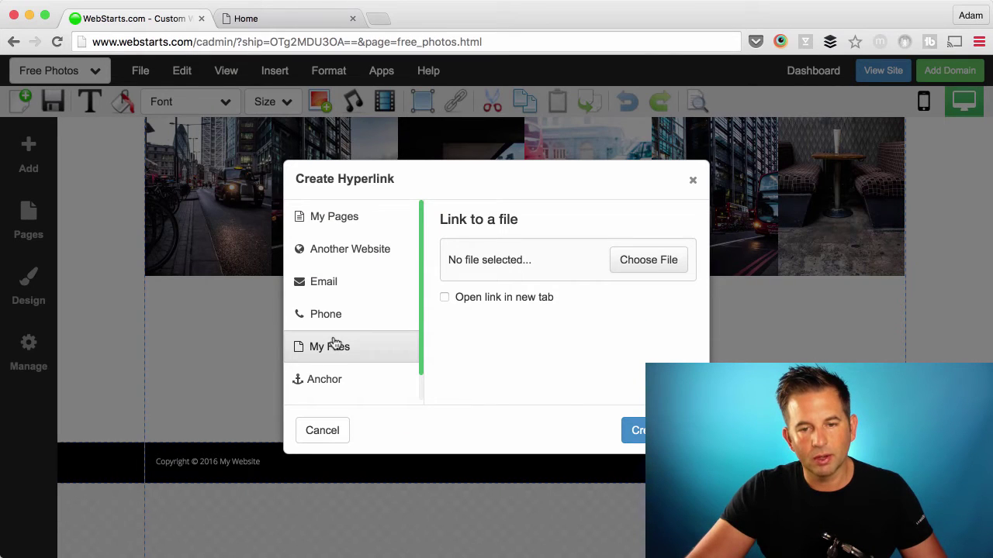
pyautogui.click(638, 259)
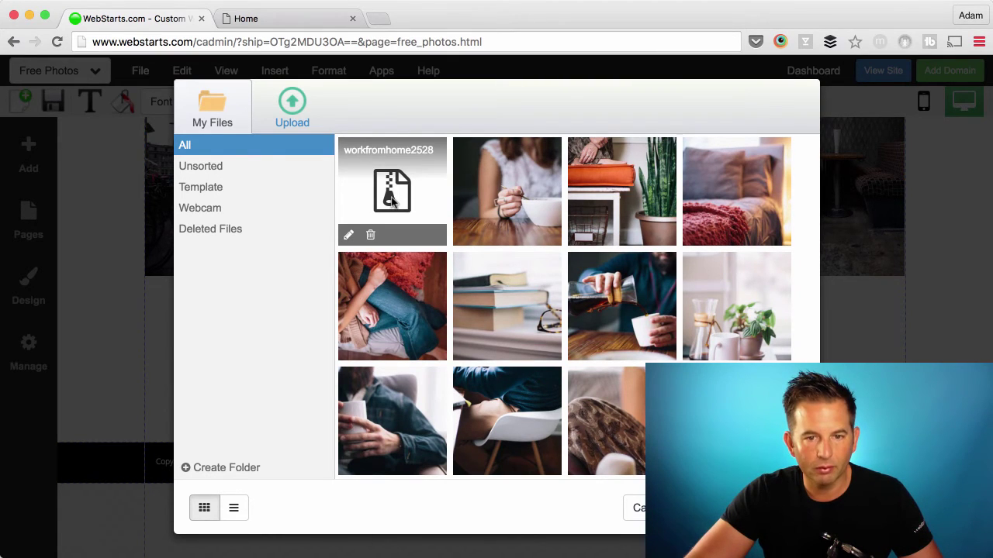
pyautogui.click(392, 201)
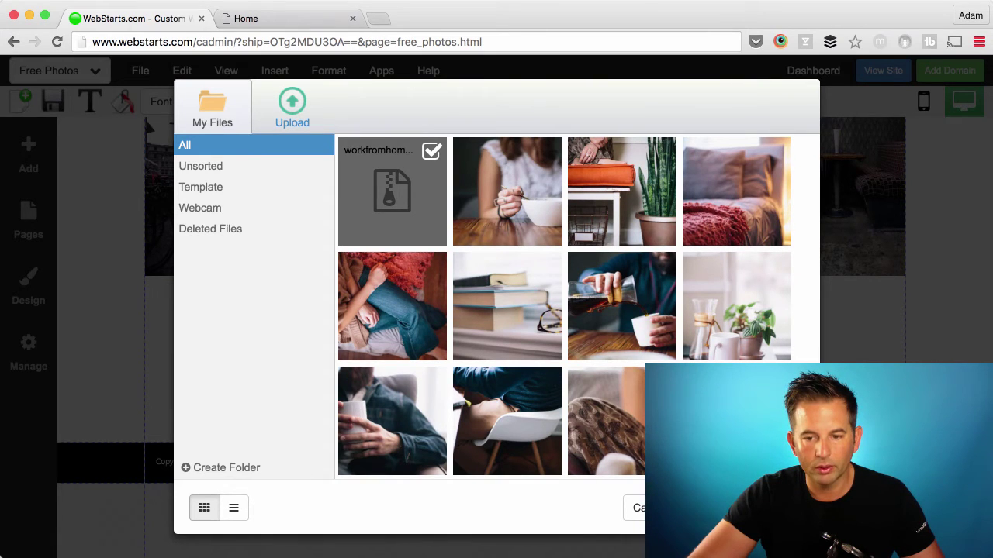
pyautogui.press('Return')
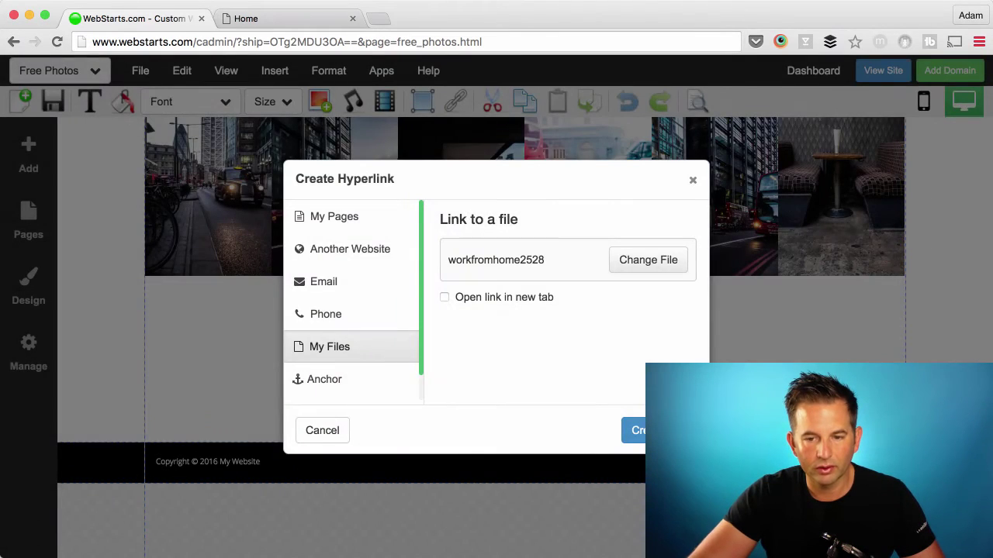
pyautogui.press('Return')
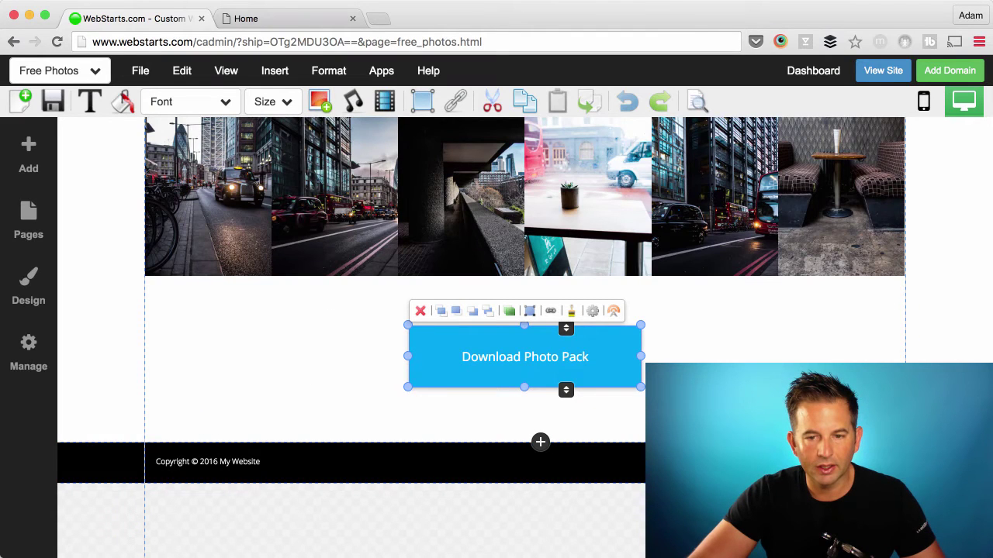
# Step: Save the Free Photos page, dismiss the sharing prompt, and reload the published page in the other browser tab
pyautogui.click(51, 104)
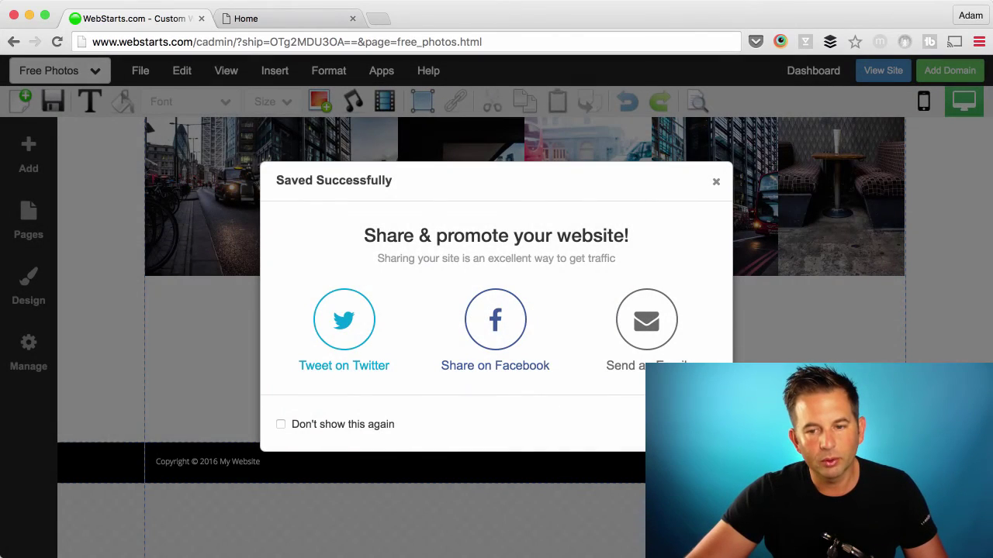
pyautogui.press('Escape')
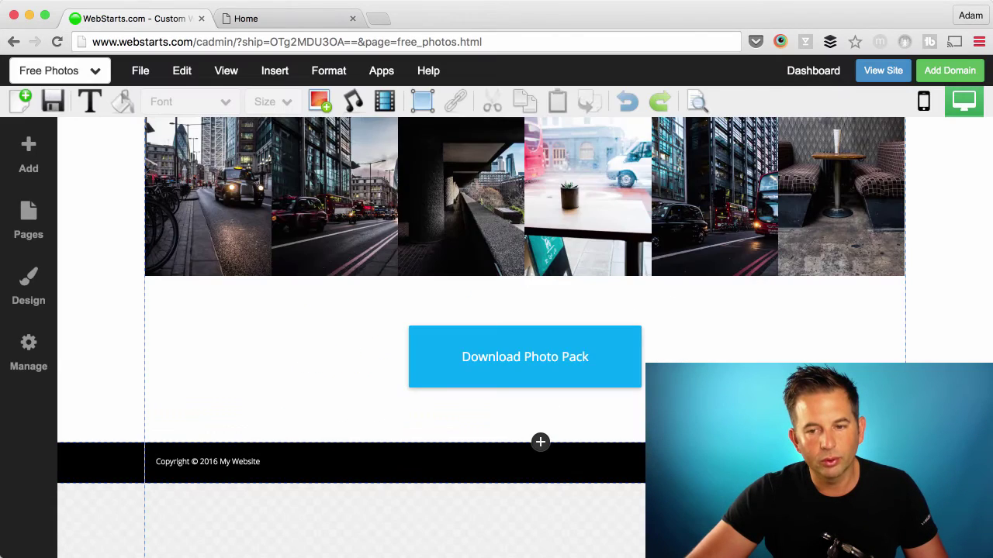
pyautogui.click(275, 19)
pyautogui.click(56, 41)
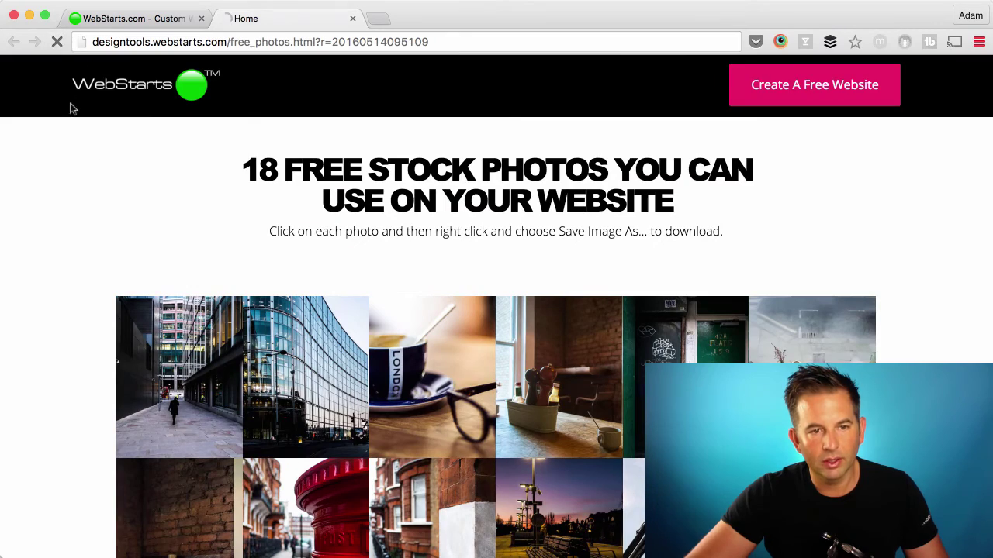
# Step: Test the Download Photo Pack button beneath the gallery on the published page, and return to the page's beginning
pyautogui.scroll(-3, 430, 388)
pyautogui.scroll(-5, 435, 388)
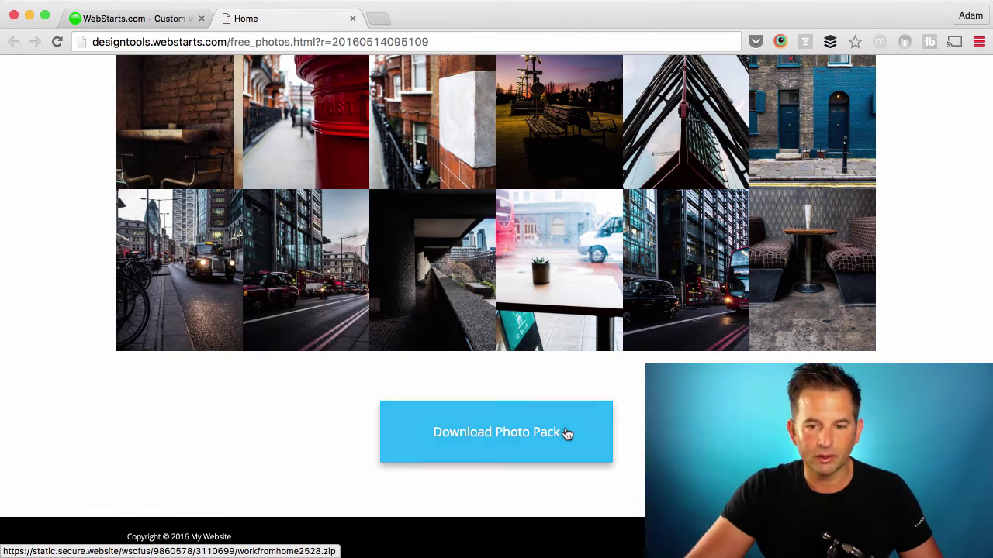
pyautogui.click(566, 433)
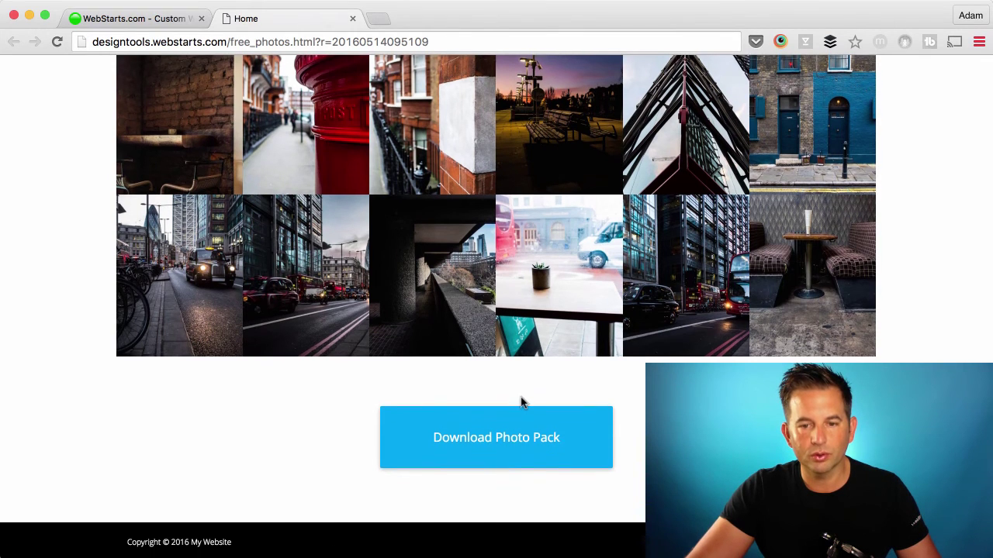
pyautogui.scroll(6, 520, 403)
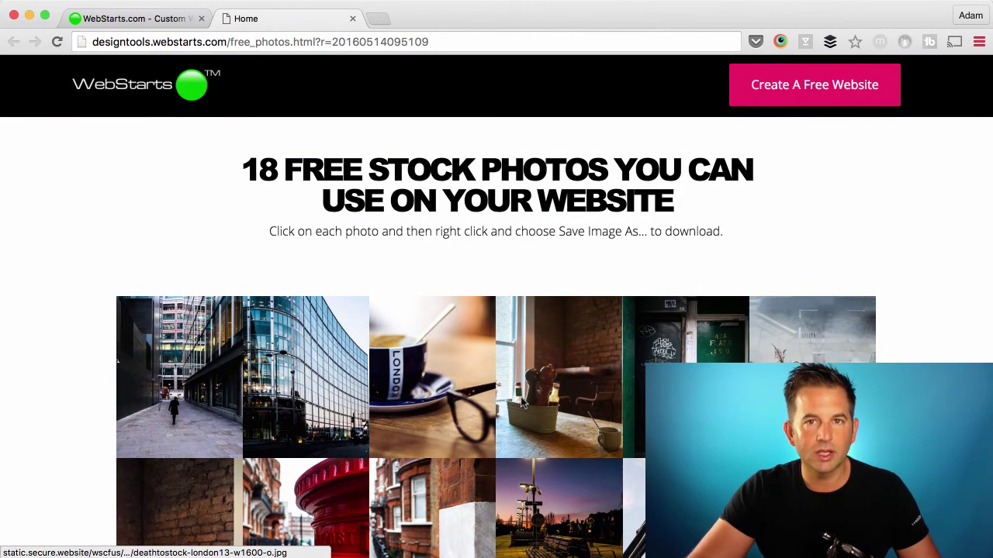